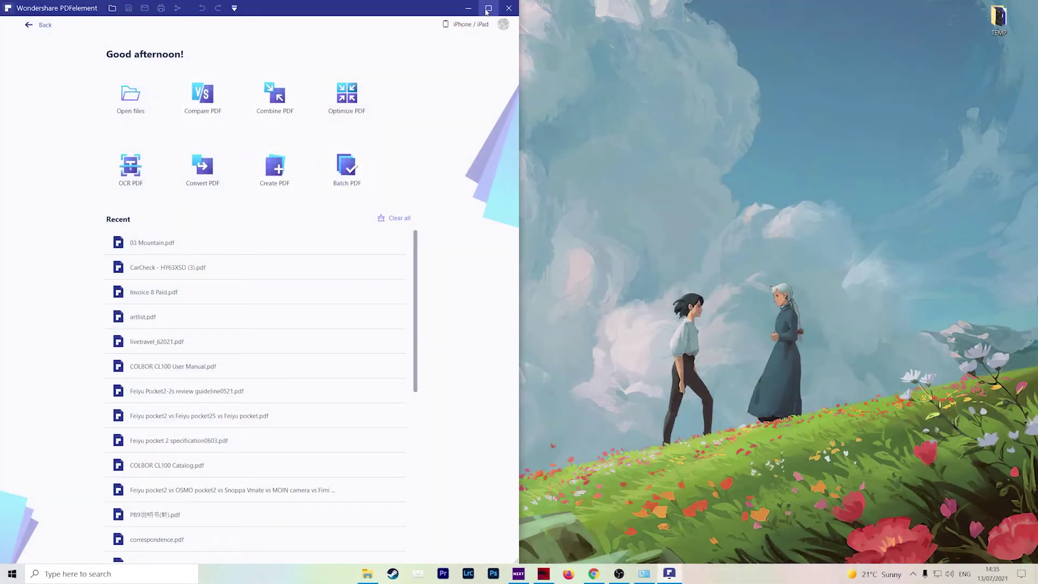
Maximize the PDFelement home window so it fills the screen.
left_click(487, 10)
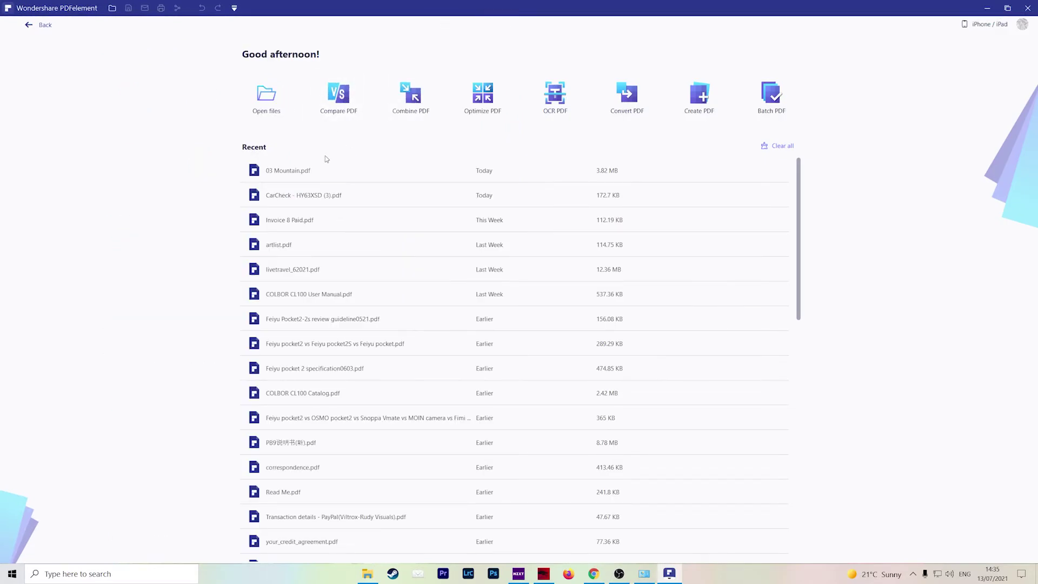
Open 03 Mountain.pdf from the Recent files list and scroll down its first page.
left_click(297, 172)
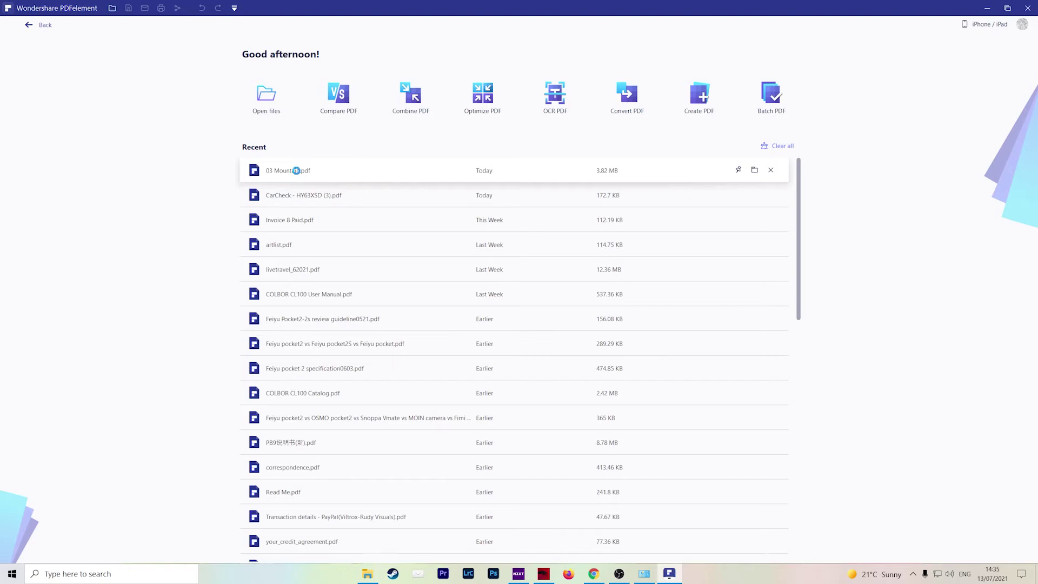
scroll(297, 172, "down", 5)
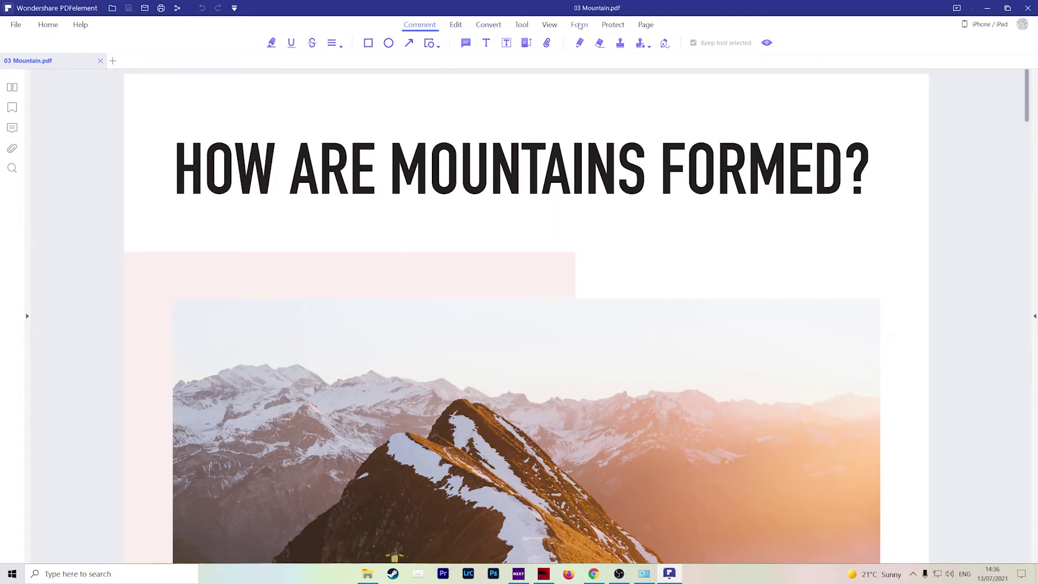
Choose Convert > To Image for 03 Mountain.pdf.
left_click(486, 28)
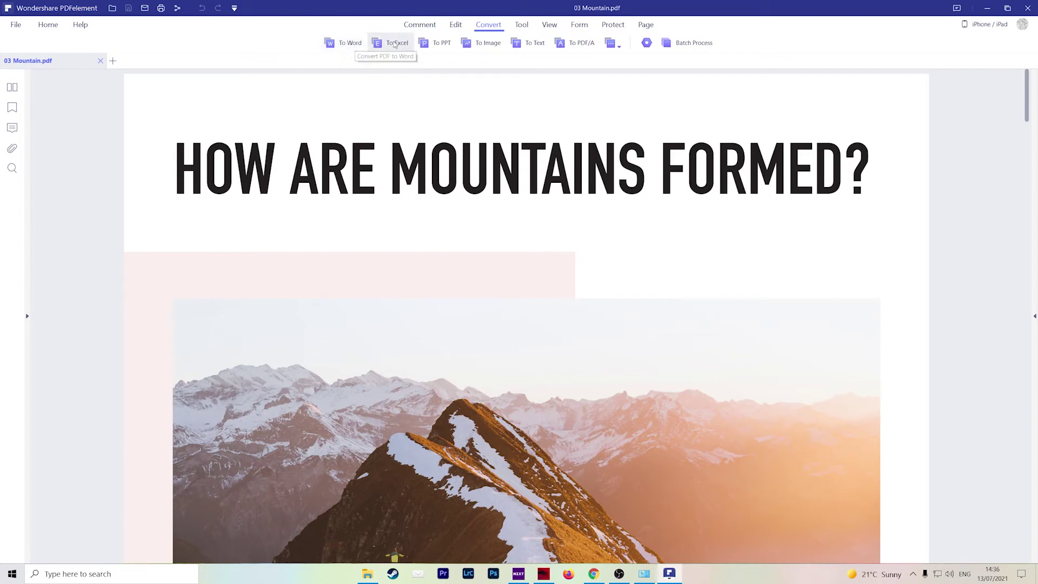
left_click(617, 45)
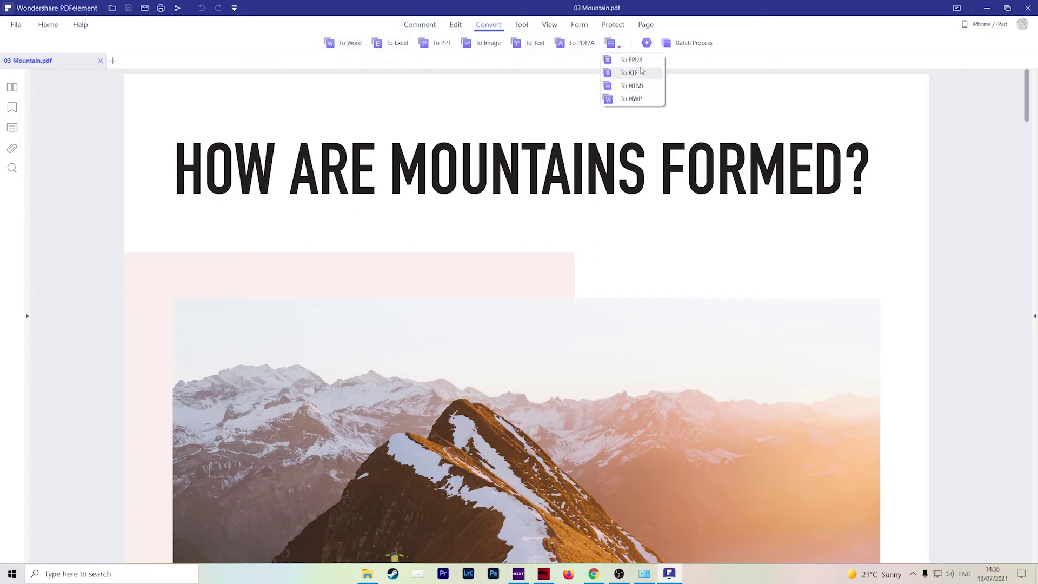
left_click(594, 81)
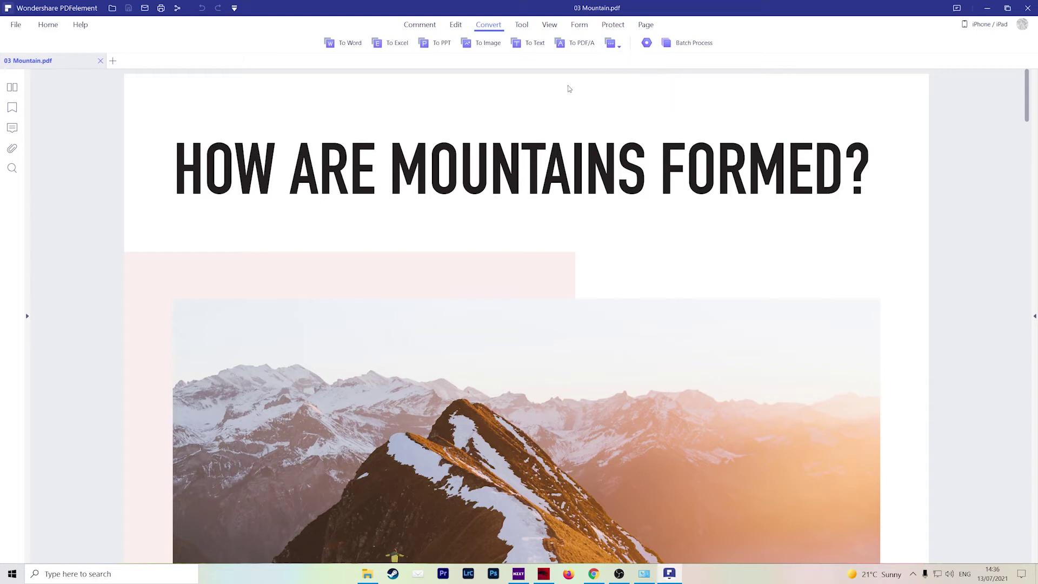
left_click(488, 44)
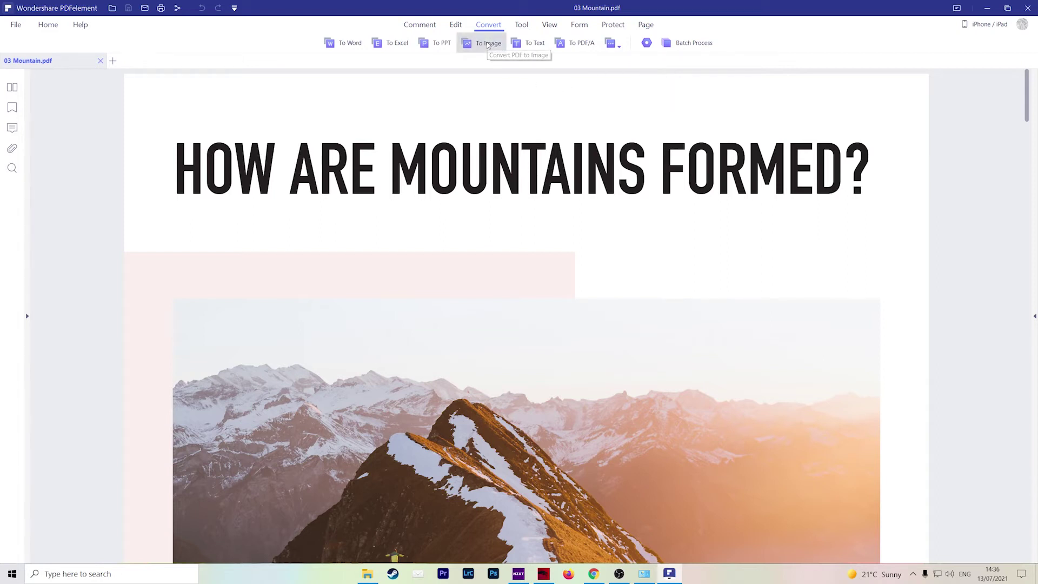
Save the pages as JPG images on the Desktop and open the output folder.
left_click_drag(372, 13, 411, 63)
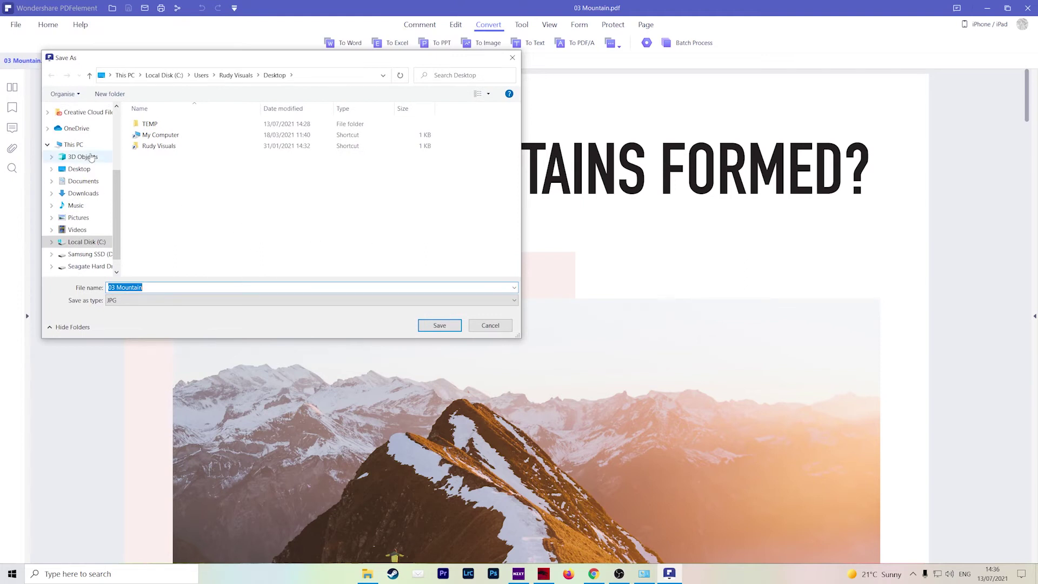
left_click(87, 170)
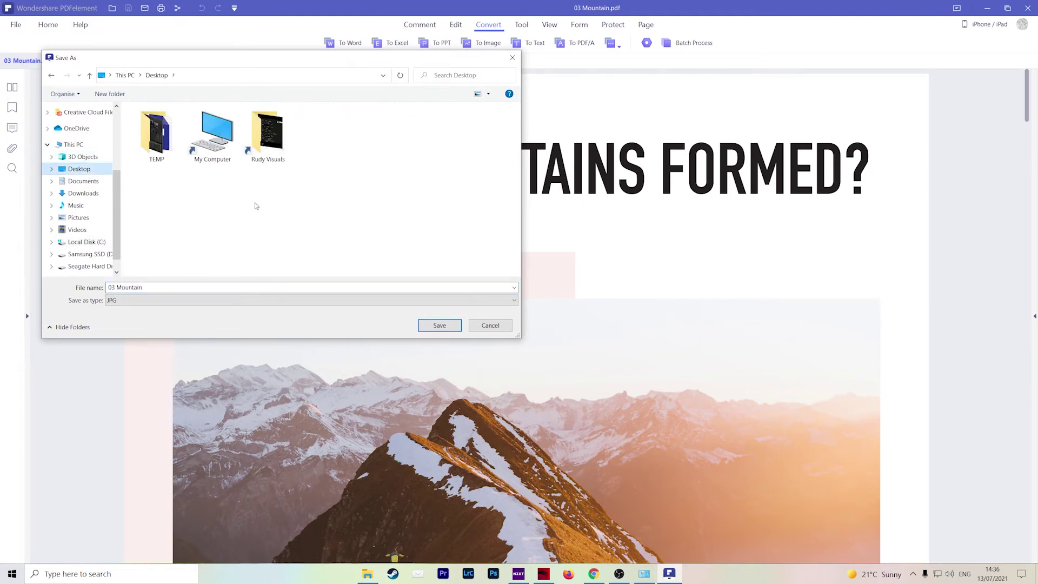
left_click(299, 302)
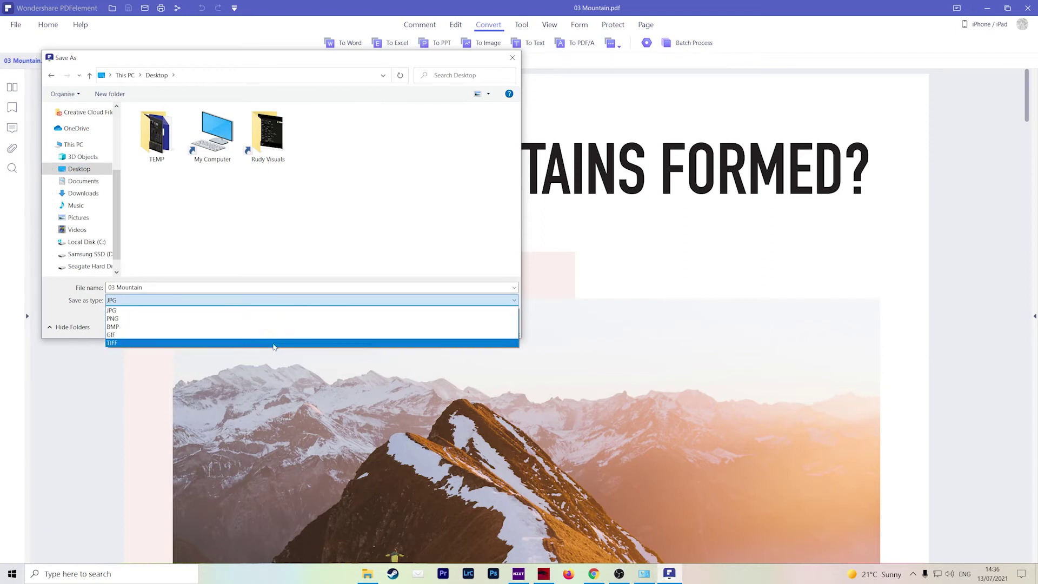
left_click(277, 311)
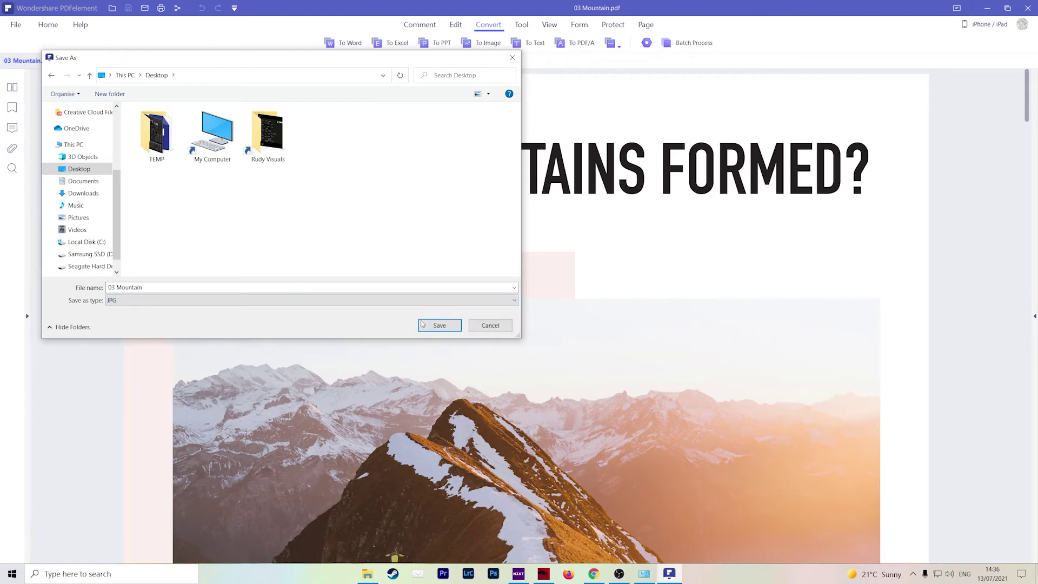
left_click(425, 326)
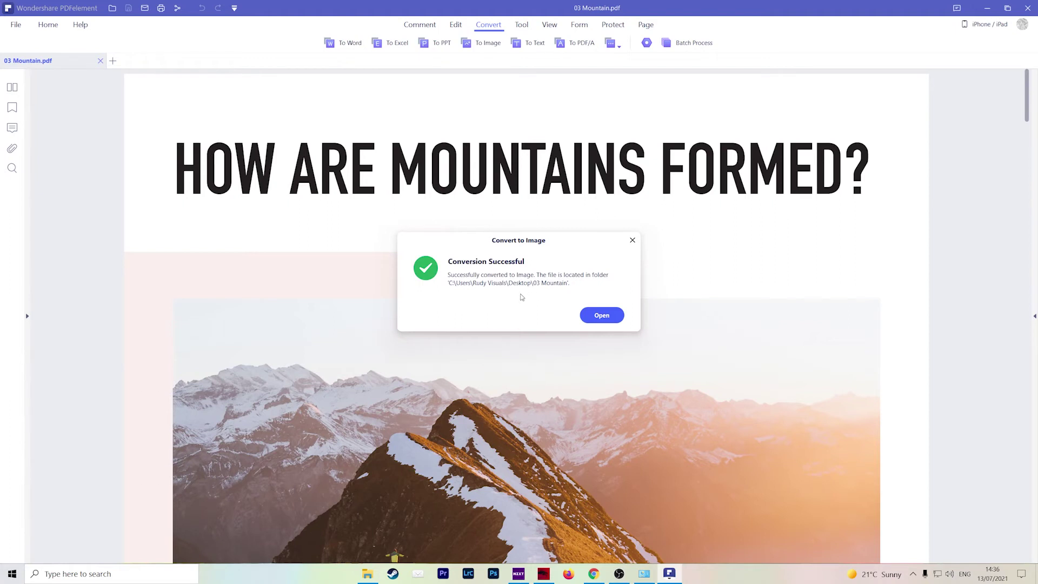
left_click(598, 316)
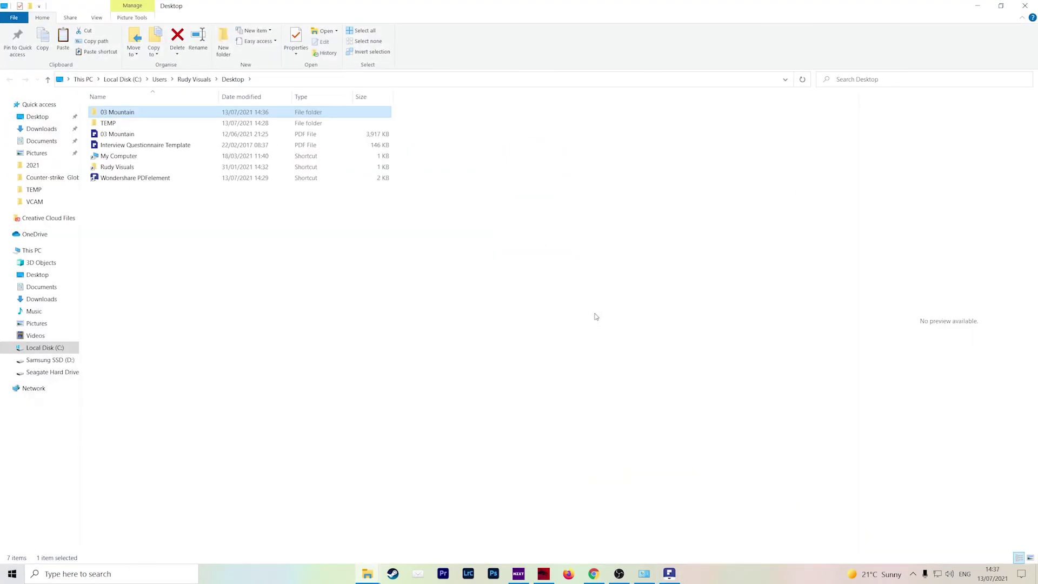
Open the 03 Mountain folder, preview its four page images, and view 03 Mountain_1 full size.
double_click(136, 115)
left_click(116, 147)
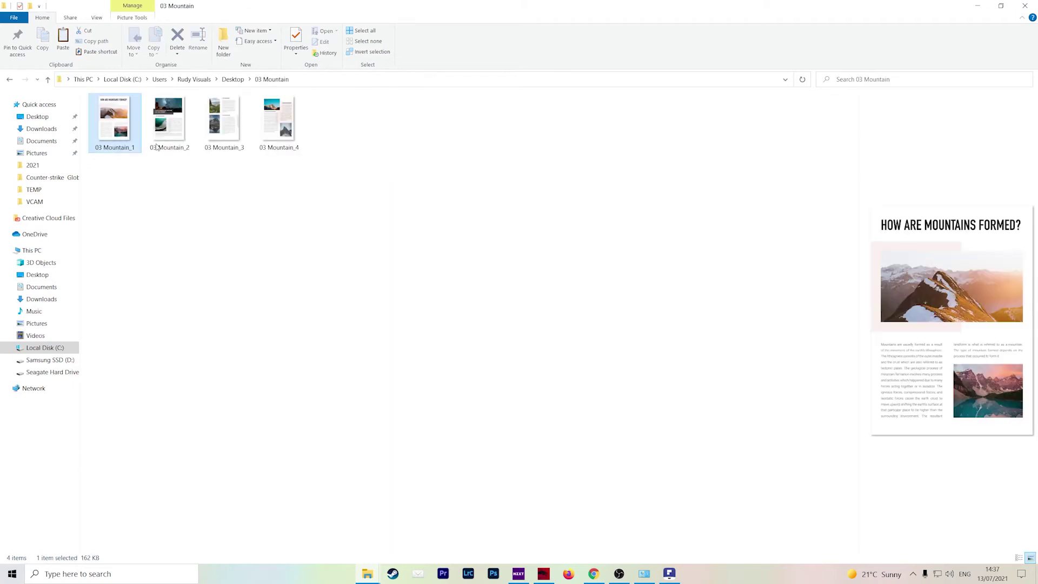
left_click(169, 142)
left_click(224, 141)
left_click(277, 140)
double_click(114, 122)
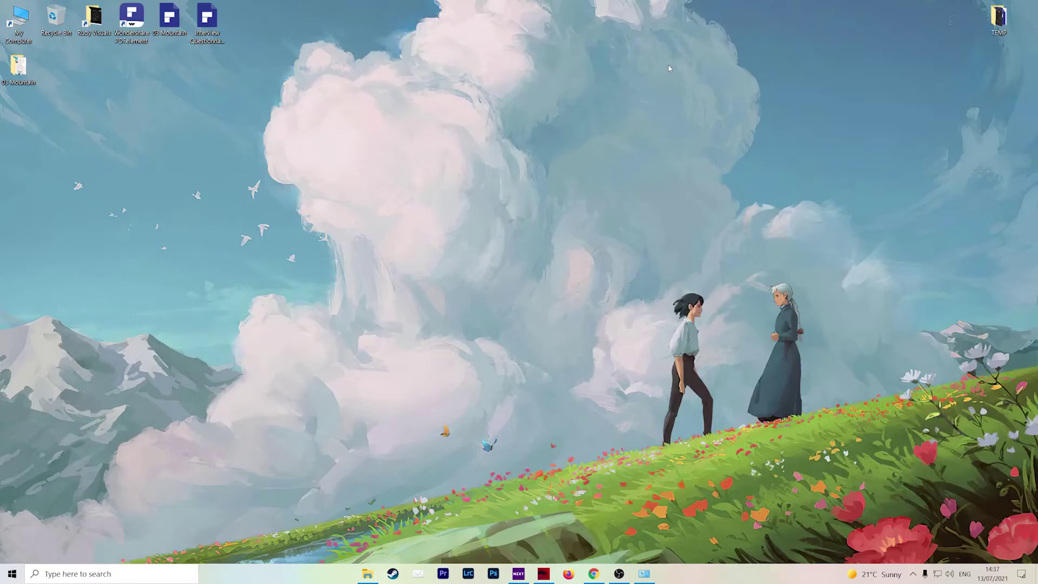
Reopen PDFelement and load Interview Questionnaire Template into Convert PDF.
double_click(132, 19)
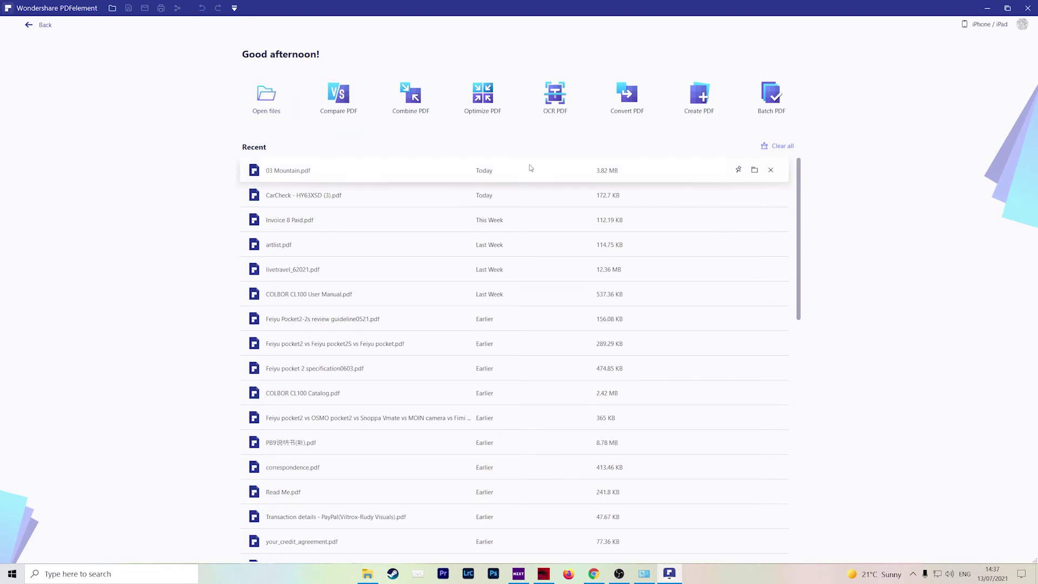
left_click(630, 110)
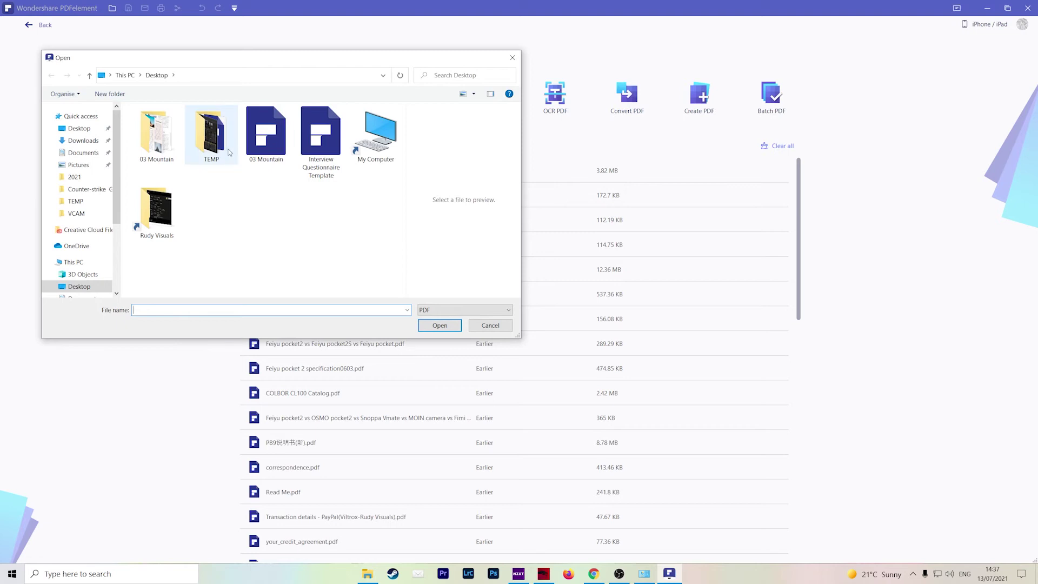
left_click(317, 151)
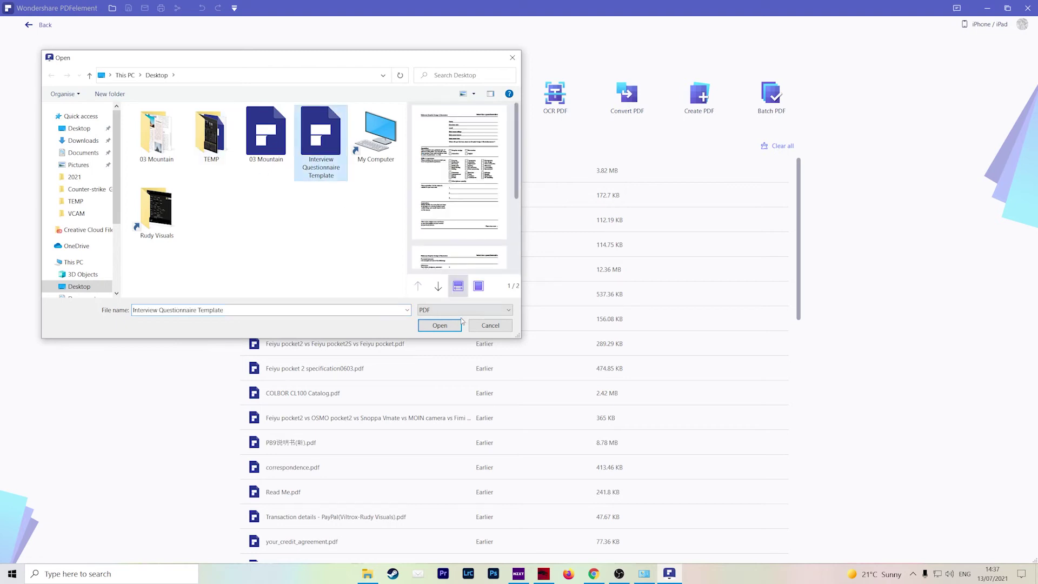
left_click(442, 327)
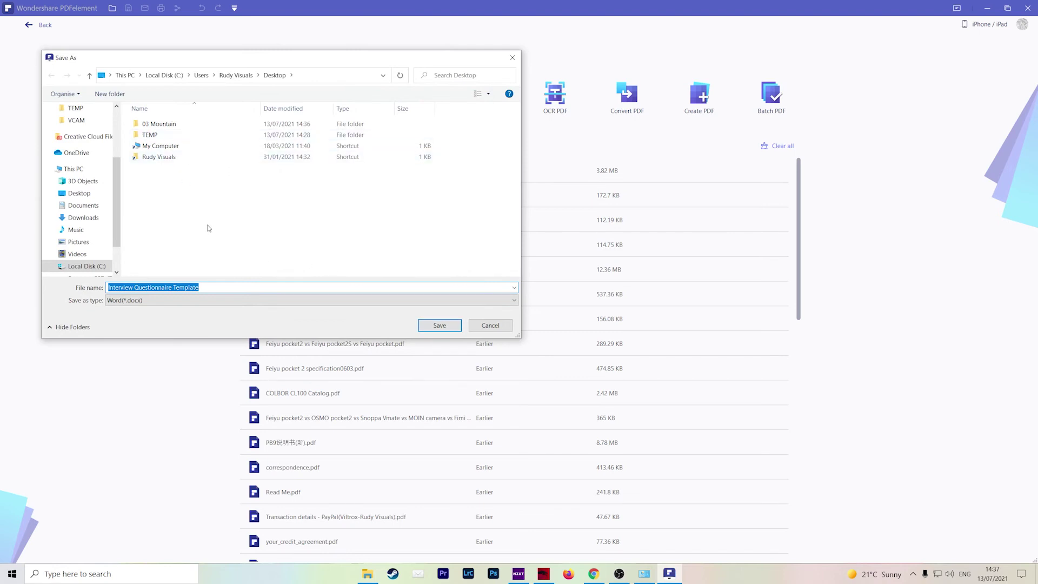
Convert it to Word (.docx) and show the resulting file in its folder.
left_click(243, 300)
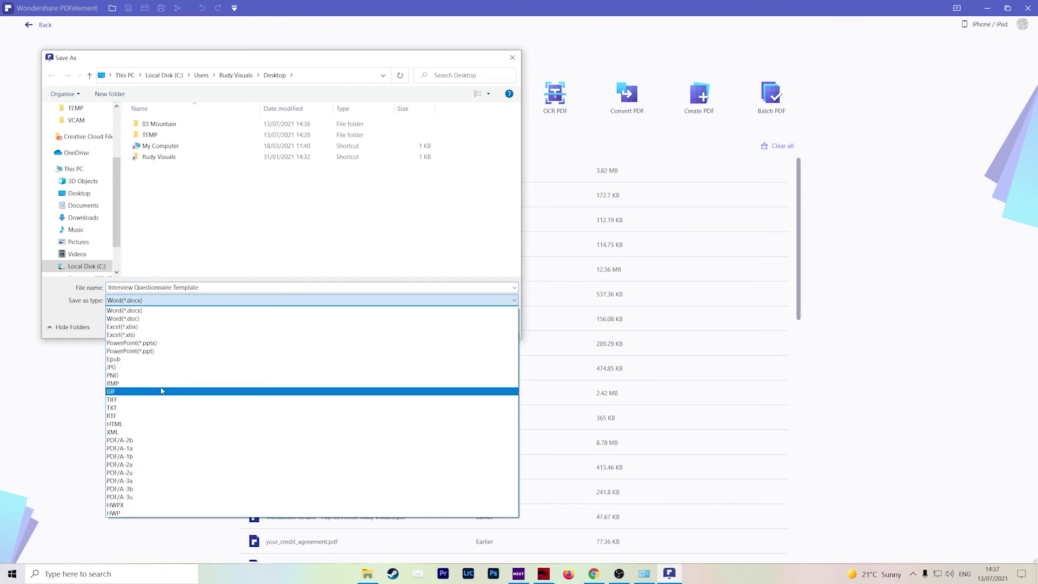
left_click(174, 312)
left_click(431, 326)
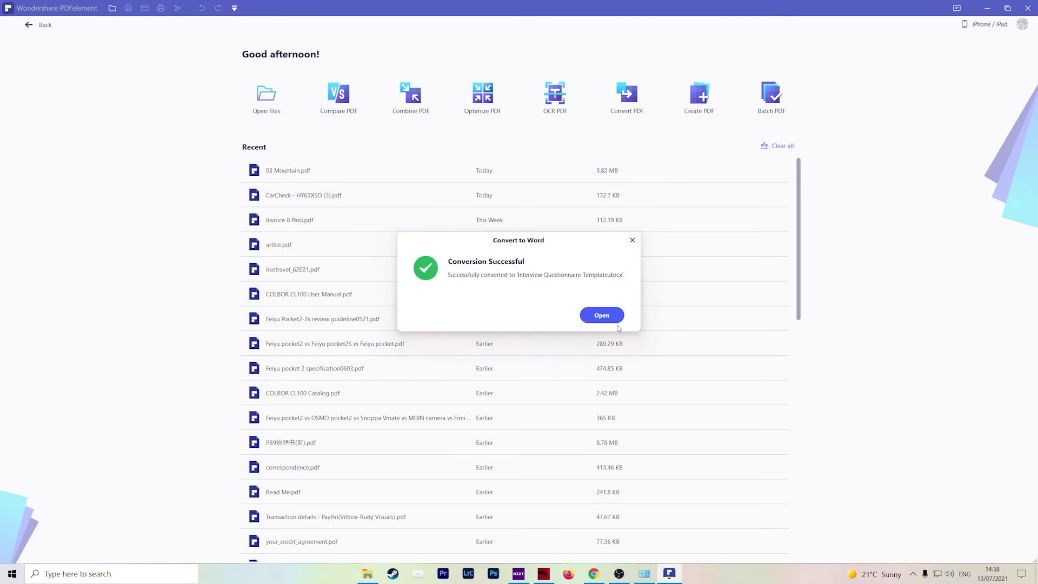
left_click(604, 318)
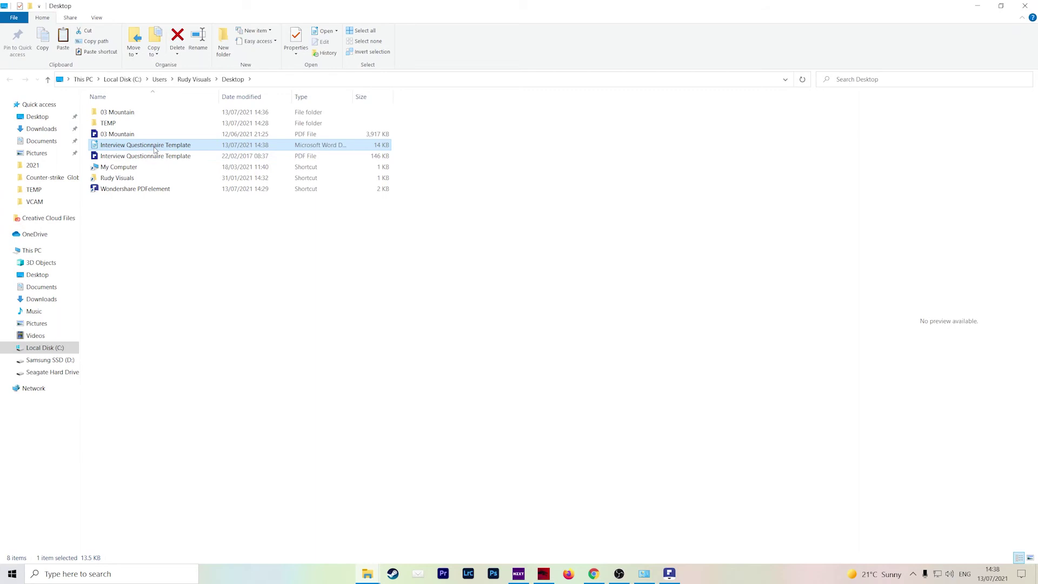
Open the converted questionnaire .docx in Writer, scroll through it, then close it.
double_click(156, 146)
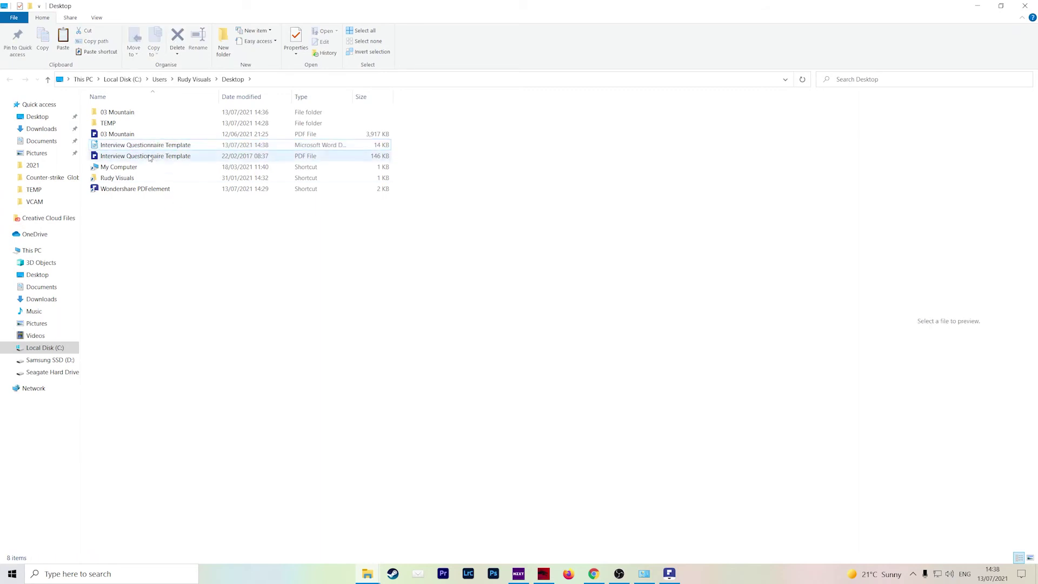
scroll(973, 162, "down", 10)
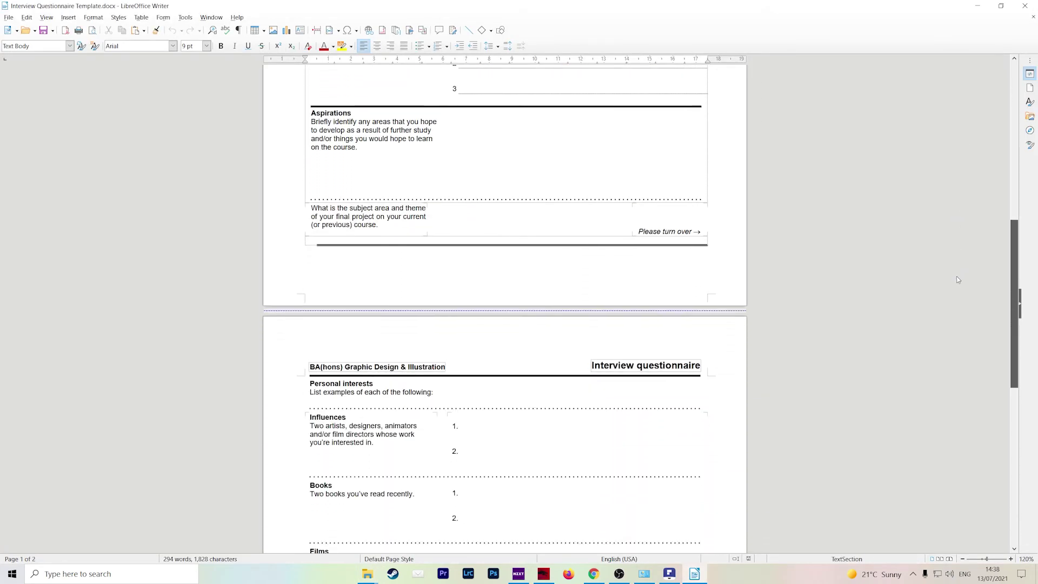
scroll(959, 313, "down", 1)
left_click(1025, 6)
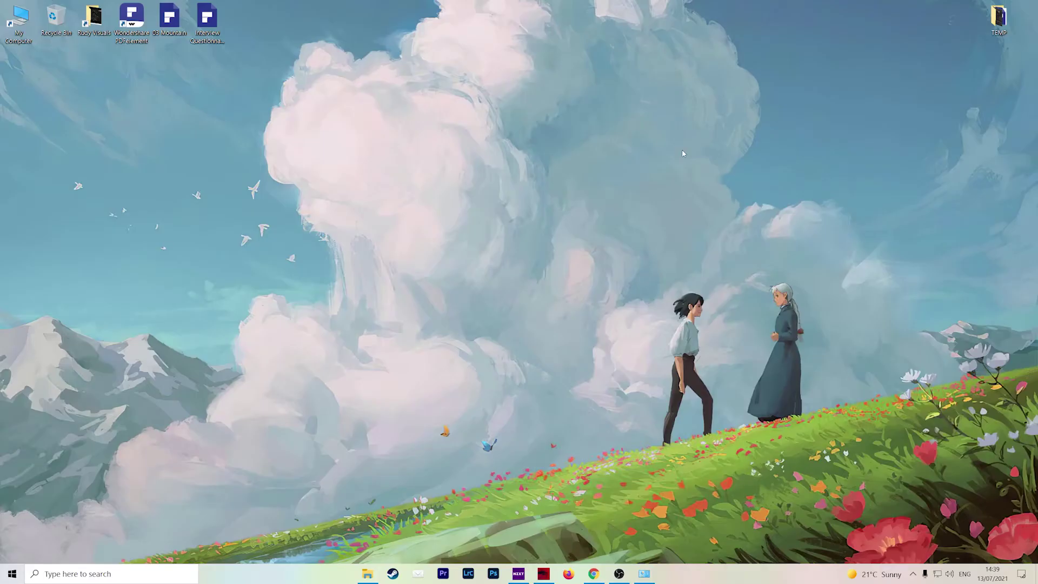
Convert 03 Mountain.pdf to JPG through its right-click Convert to... option.
right_click(173, 32)
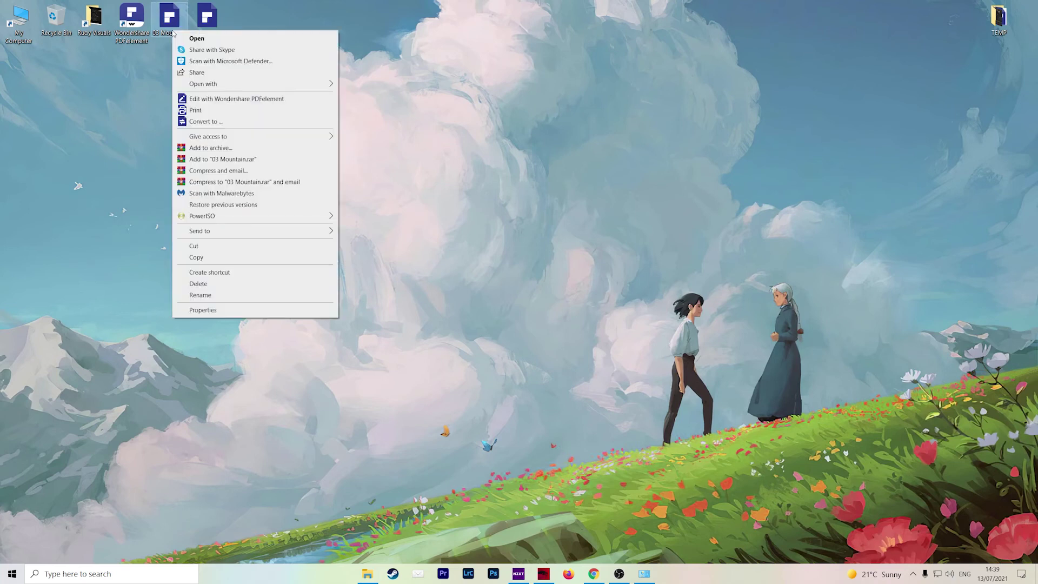
left_click(235, 122)
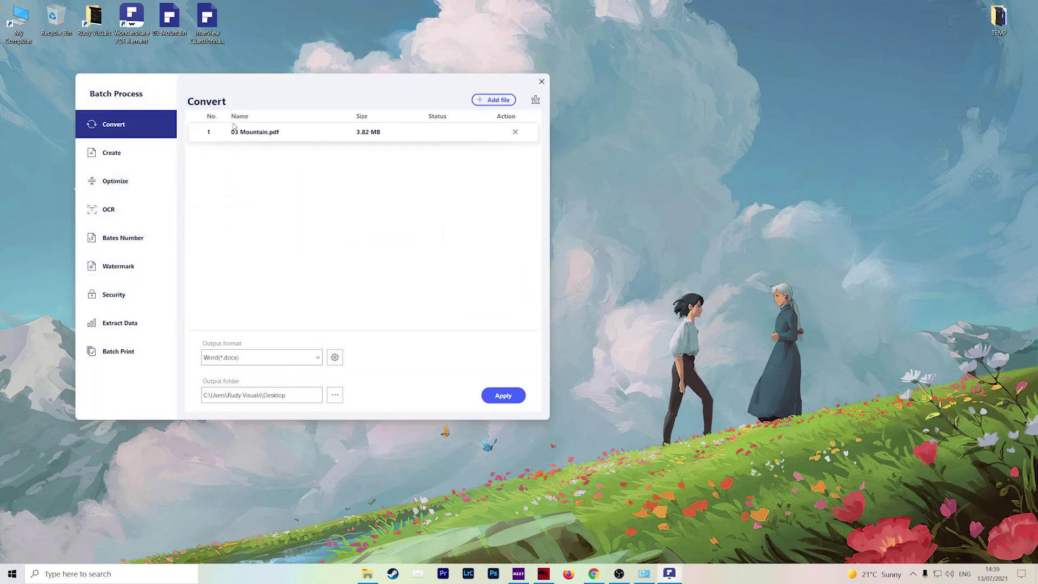
left_click(319, 359)
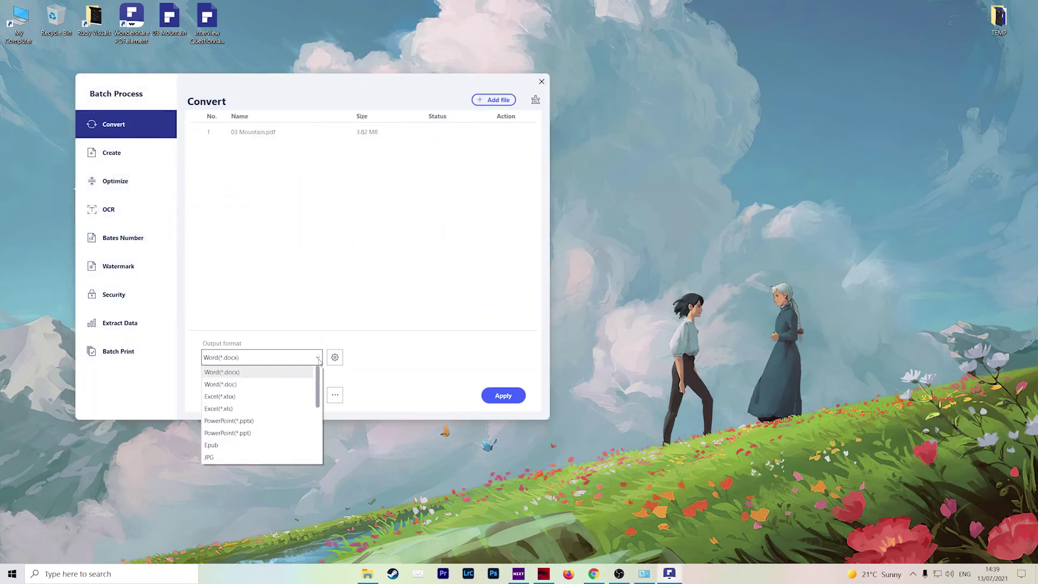
scroll(277, 412, "down", 1)
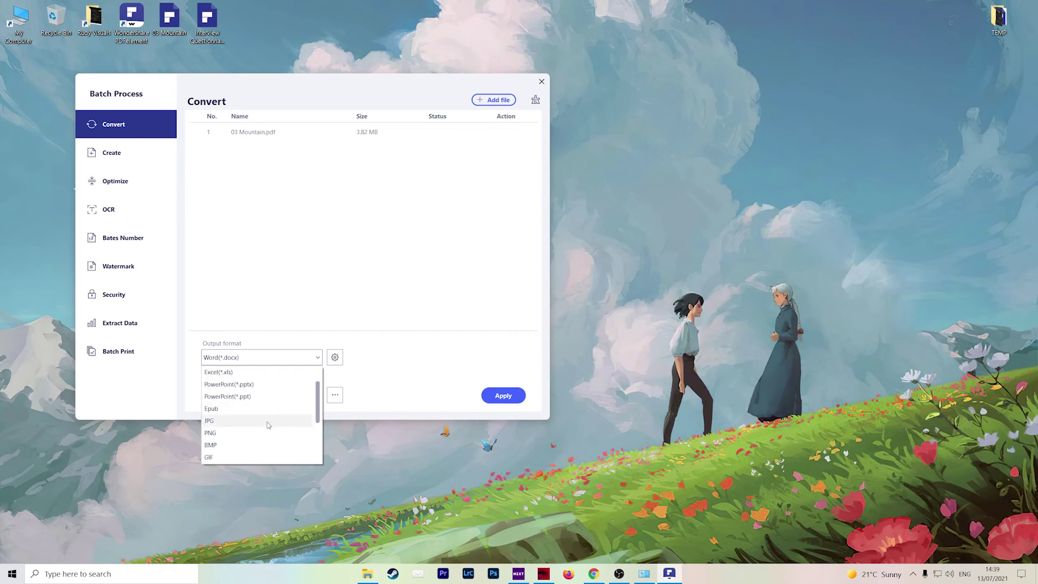
left_click(267, 422)
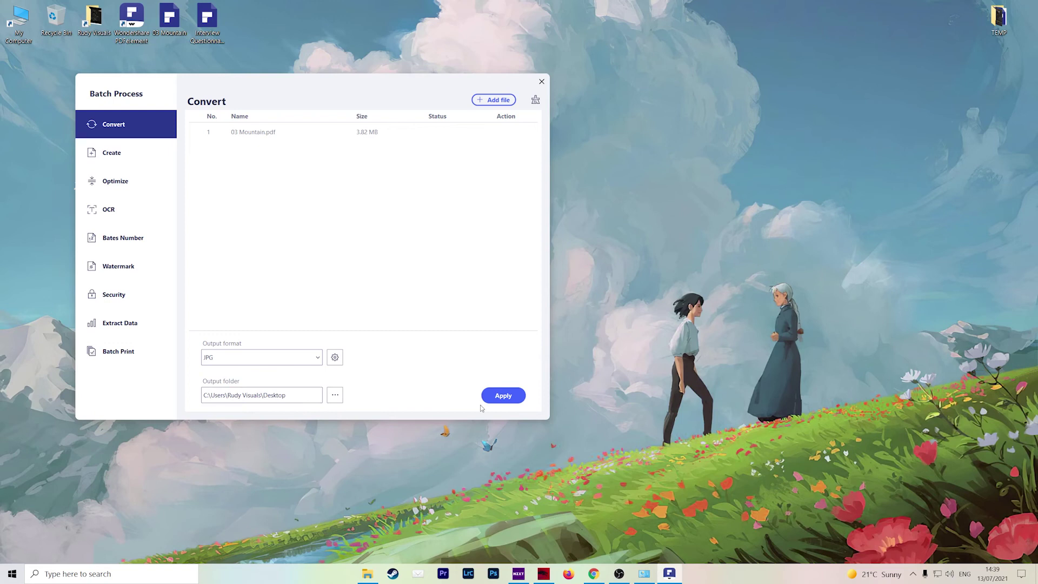
left_click(504, 399)
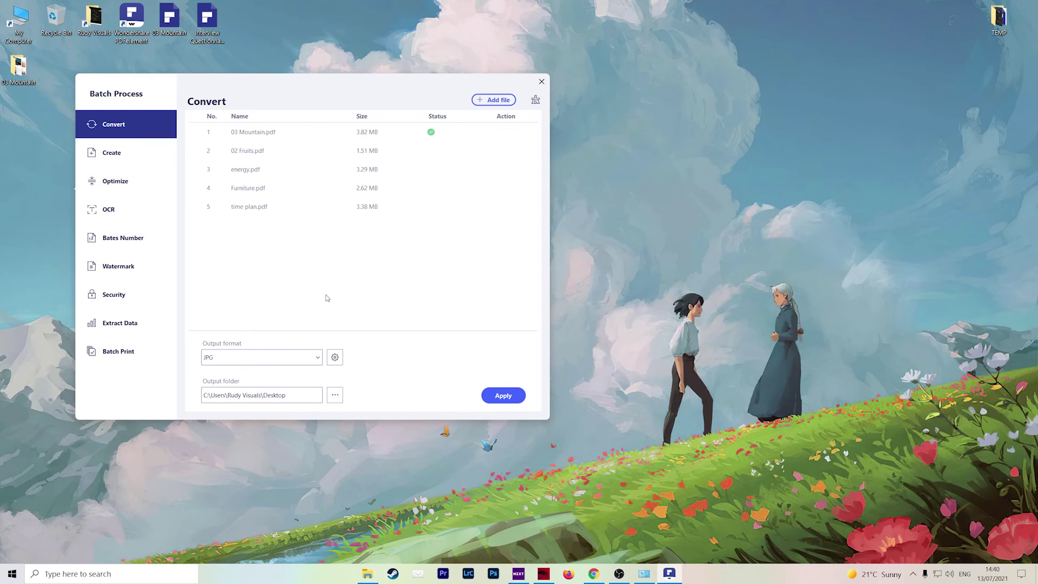
Batch-convert all five listed PDFs to JPG.
left_click(317, 357)
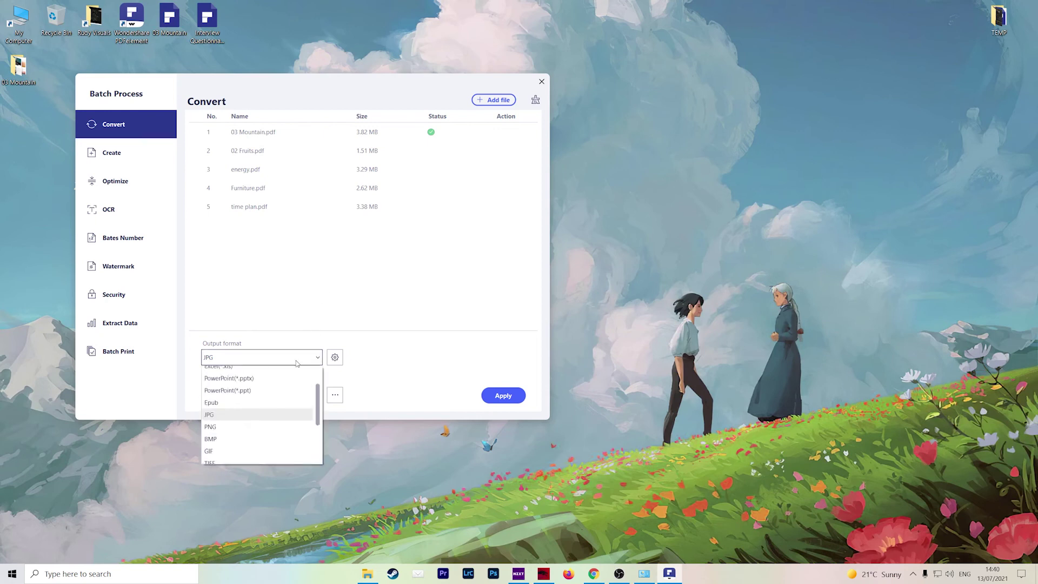
left_click(265, 418)
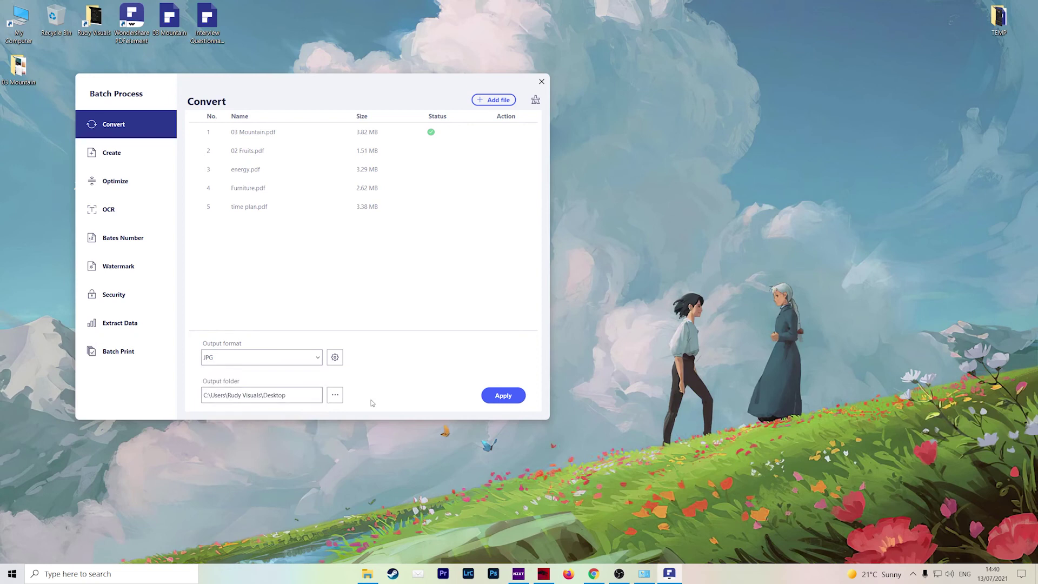
left_click(502, 395)
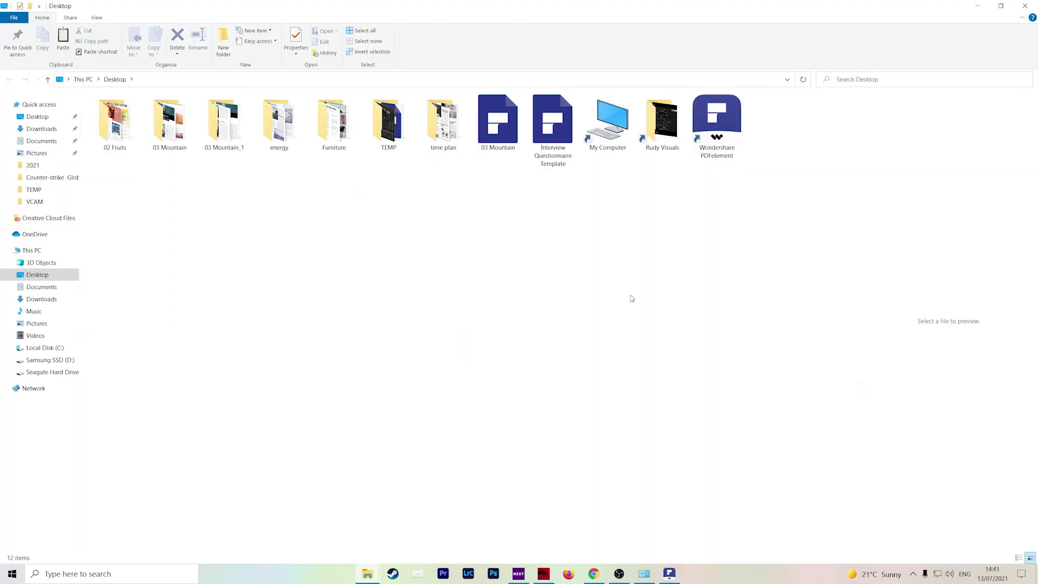
Browse the 02 Fruits, 03 Mountain and energy image folders, previewing their JPG pages.
double_click(115, 123)
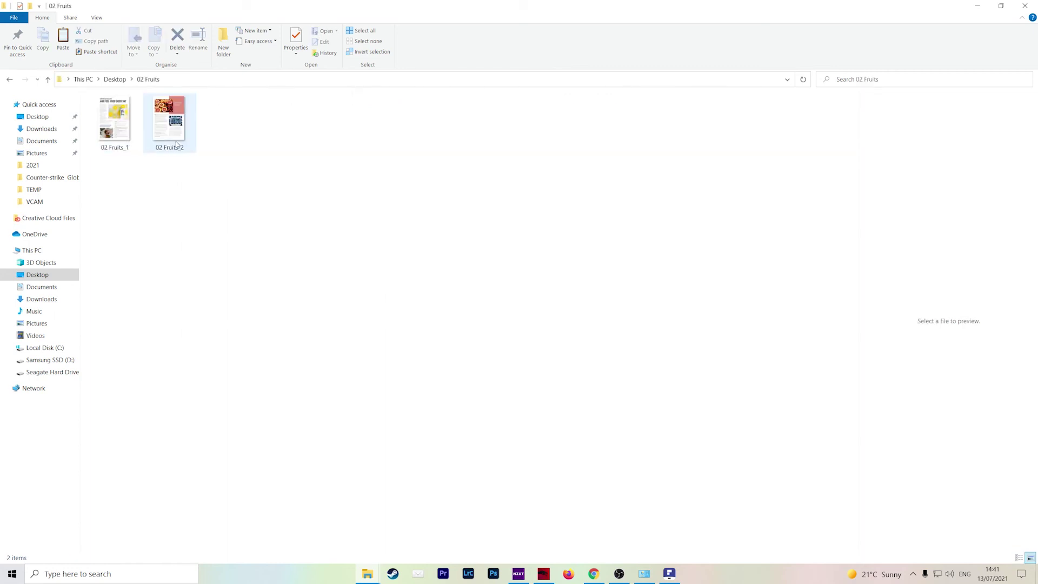
key("Right")
key("Right")
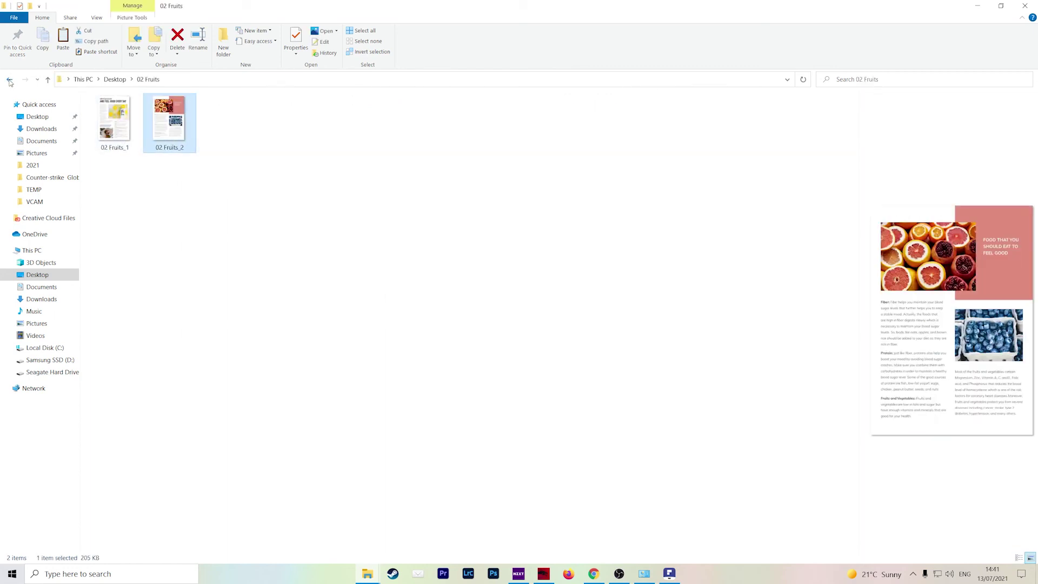
left_click(9, 81)
double_click(165, 131)
key("Right")
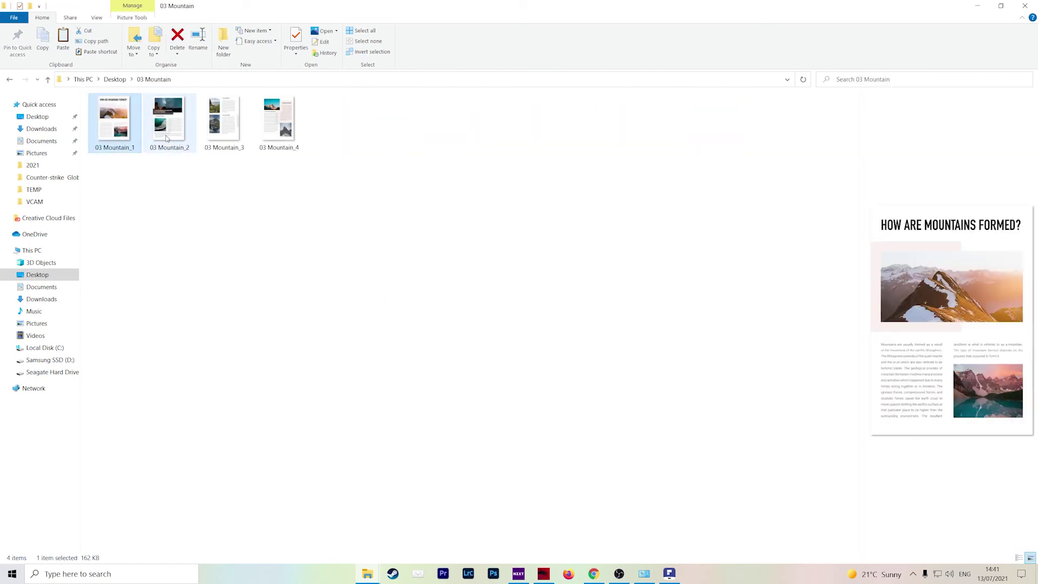
key("Right")
key("Right")
key("Right")
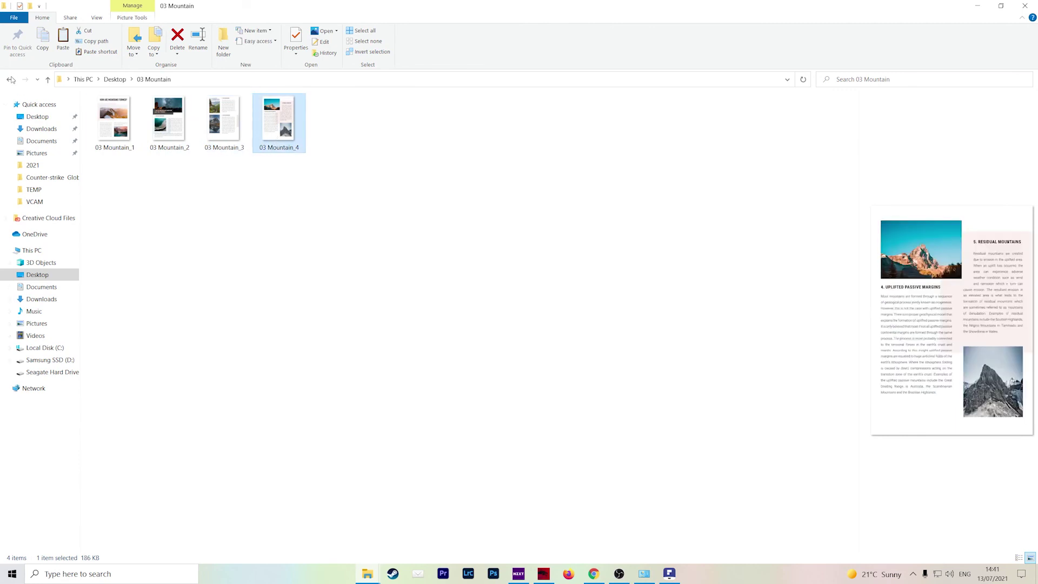
left_click(11, 80)
double_click(293, 136)
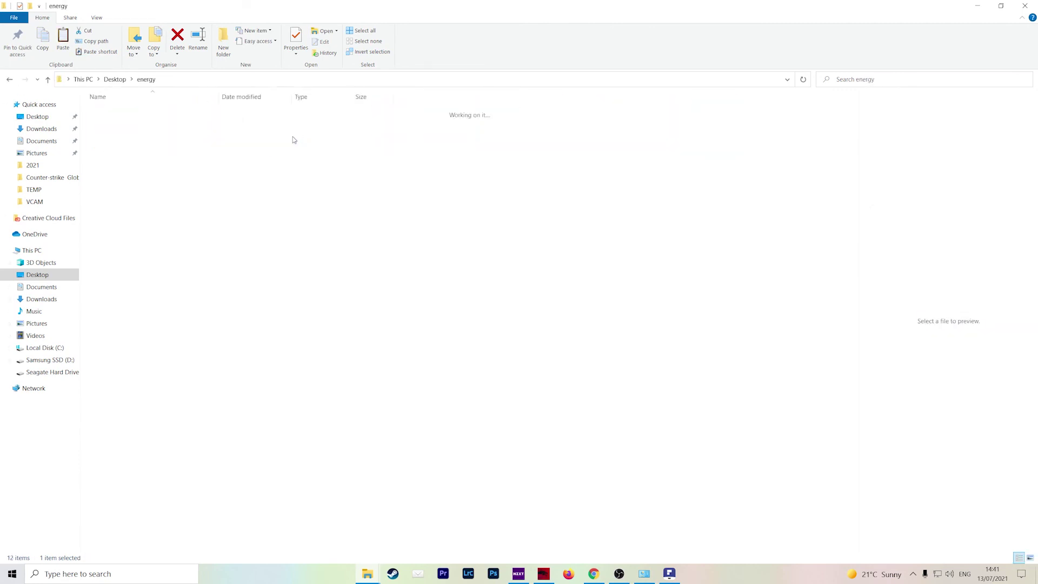
key("Left")
key("Left")
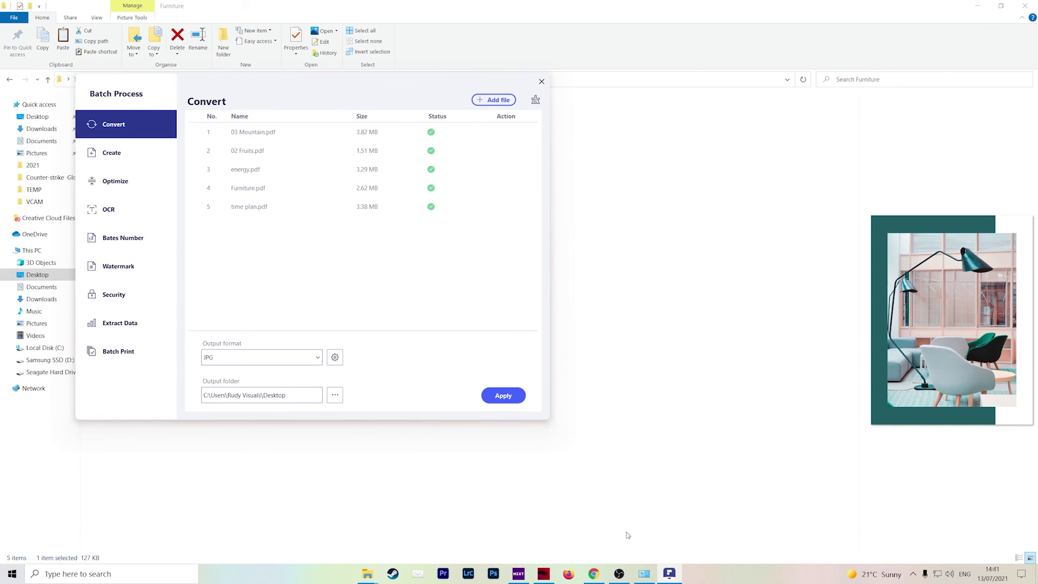